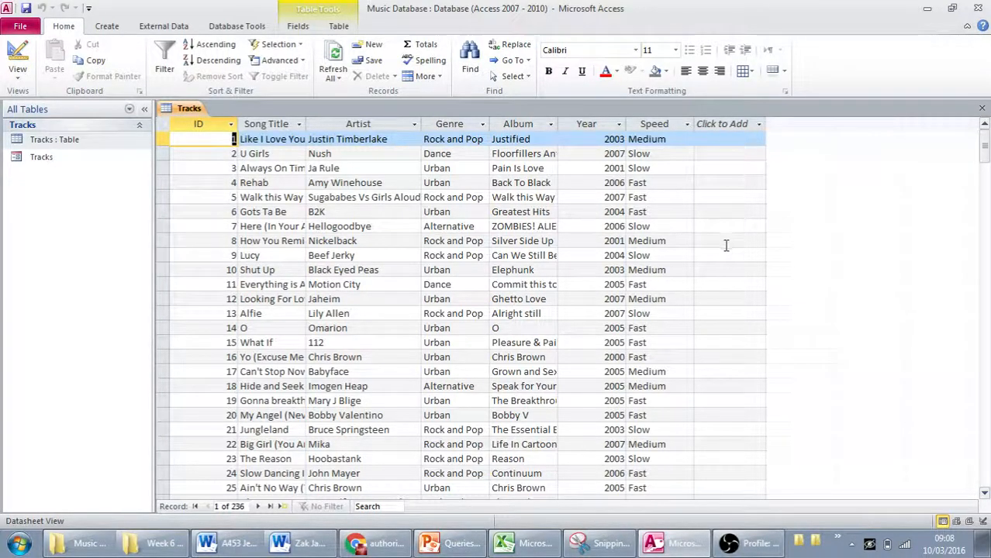
Step: Look through the records of the Tracks table down to its last entries and back to the middle
{"action": "scroll", "coordinate": [703, 195], "scroll_direction": "down", "scroll_amount": 17}
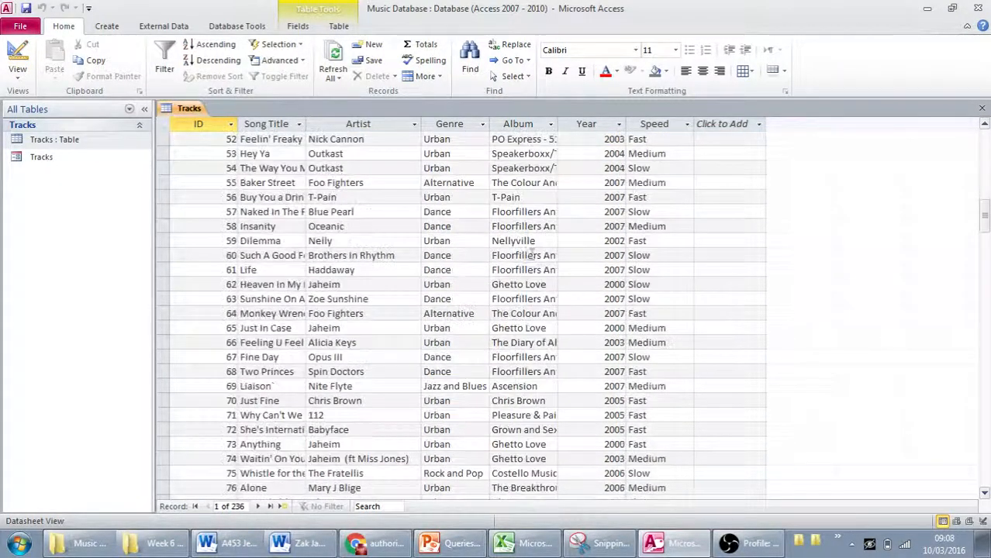
{"action": "scroll", "coordinate": [532, 254], "scroll_direction": "down", "scroll_amount": 20}
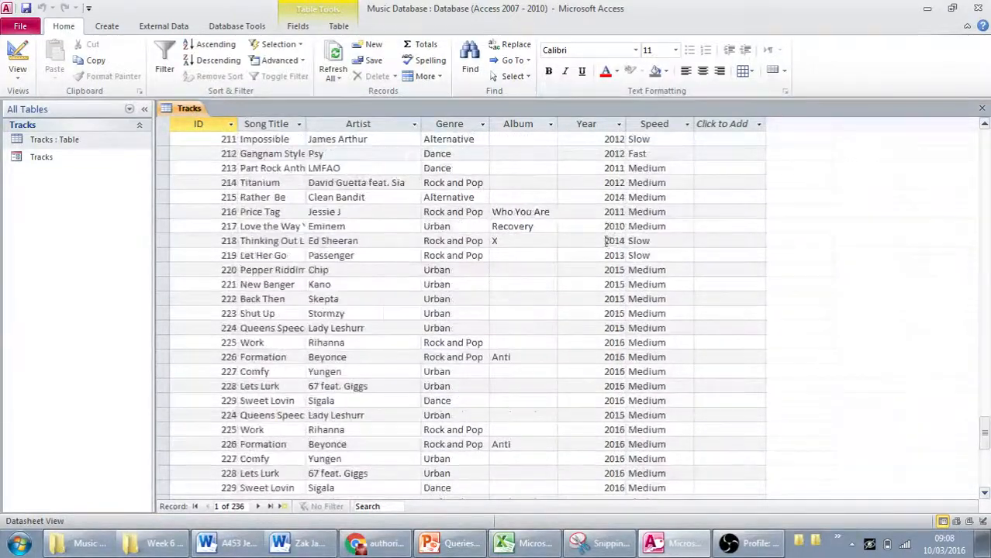
{"action": "scroll", "coordinate": [489, 236], "scroll_direction": "down", "scroll_amount": 4}
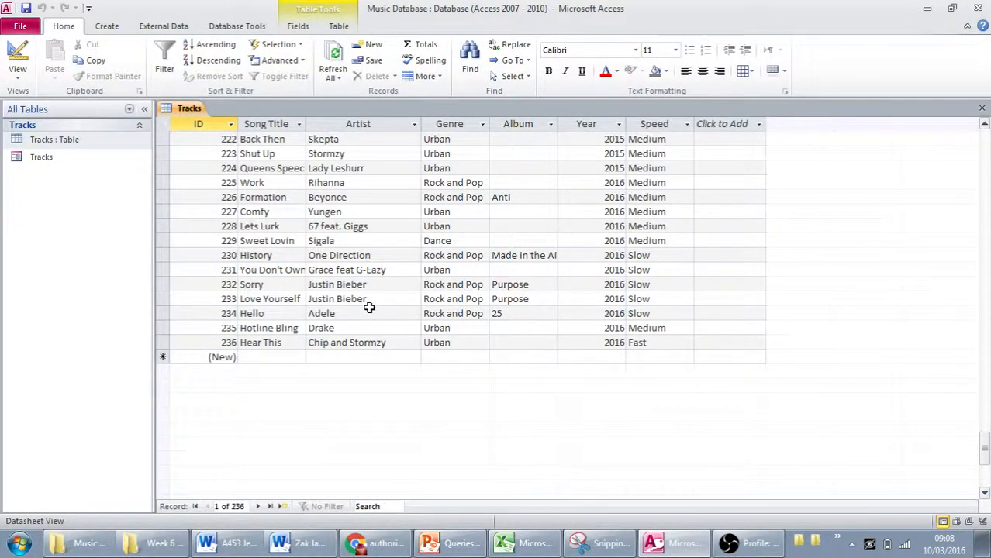
{"action": "scroll", "coordinate": [369, 308], "scroll_direction": "up", "scroll_amount": 20}
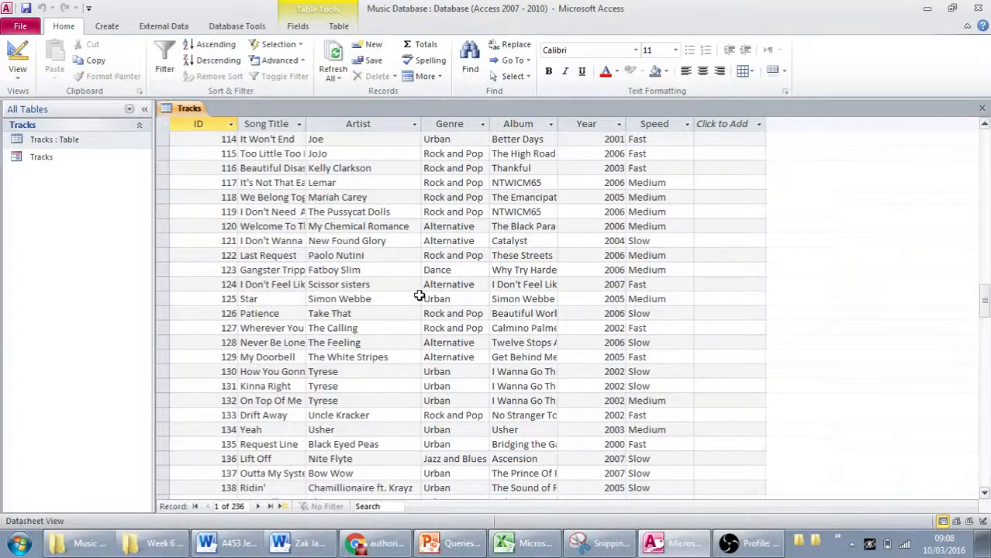
{"action": "scroll", "coordinate": [420, 294], "scroll_direction": "down", "scroll_amount": 2}
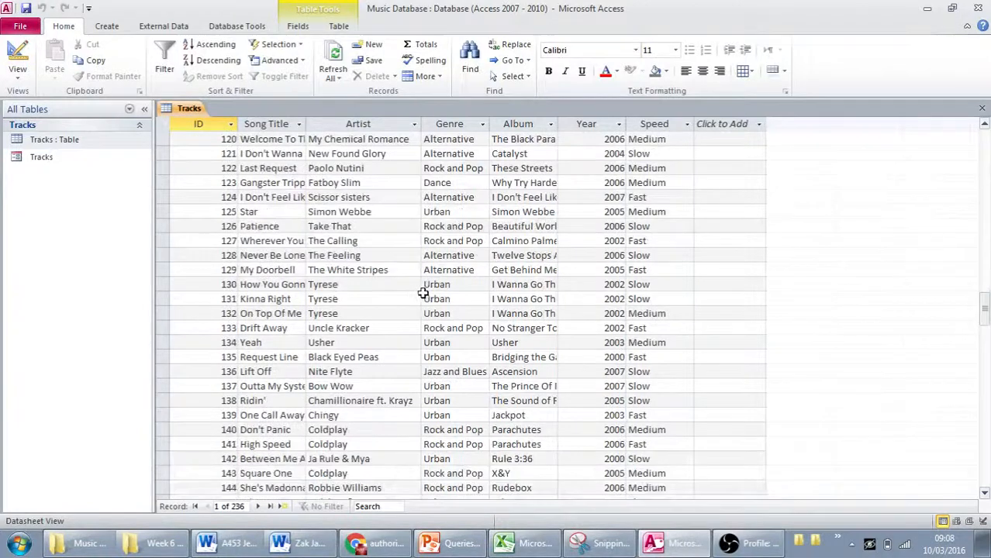
{"action": "scroll", "coordinate": [422, 292], "scroll_direction": "down", "scroll_amount": 4}
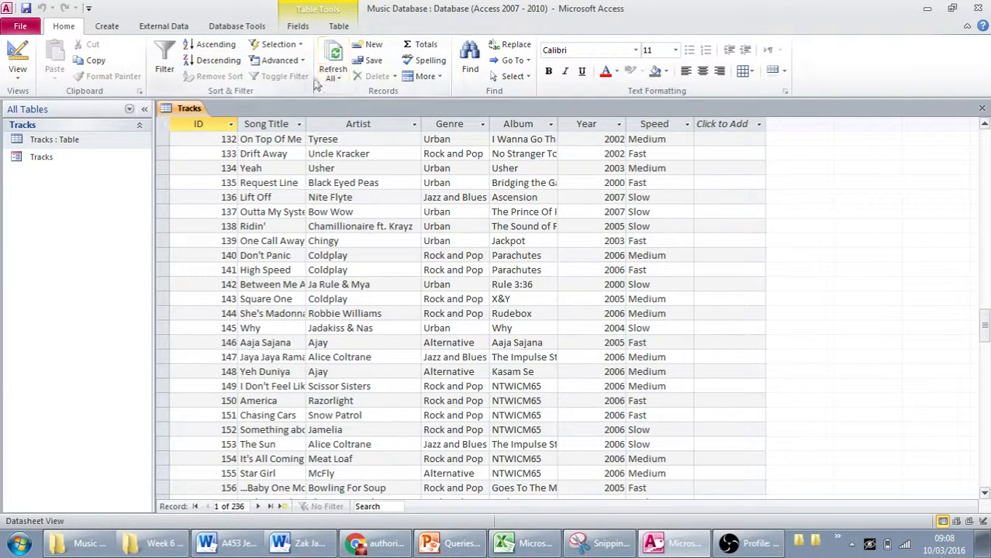
Step: Create a new query in design view based on the Tracks table and enlarge its field list to show all fields
{"action": "left_click", "coordinate": [107, 26]}
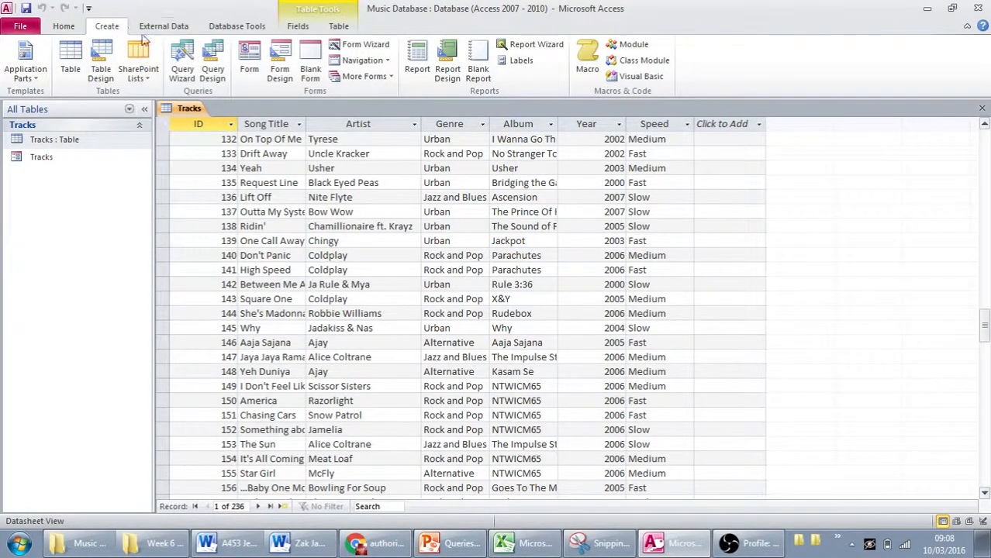
{"action": "left_click", "coordinate": [224, 69]}
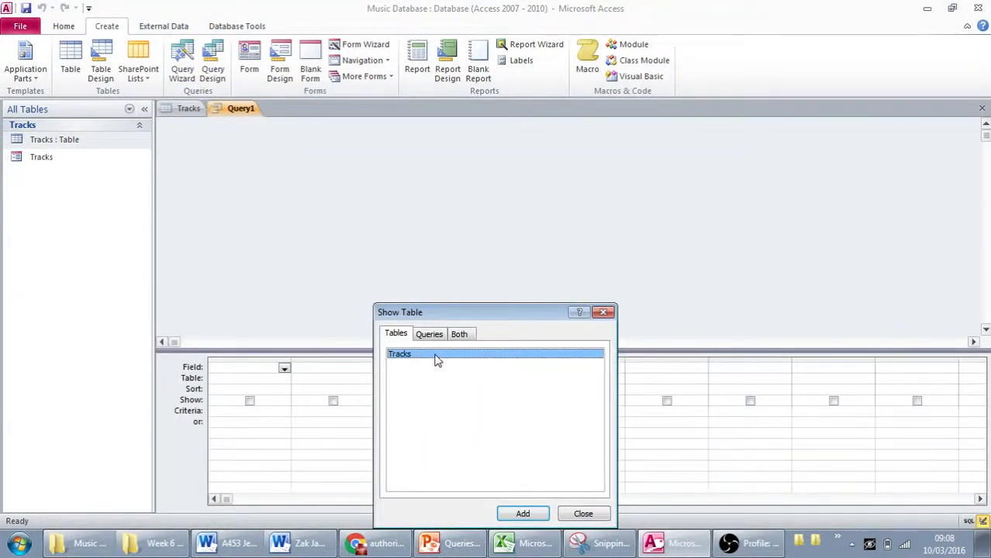
{"action": "left_click", "coordinate": [521, 513]}
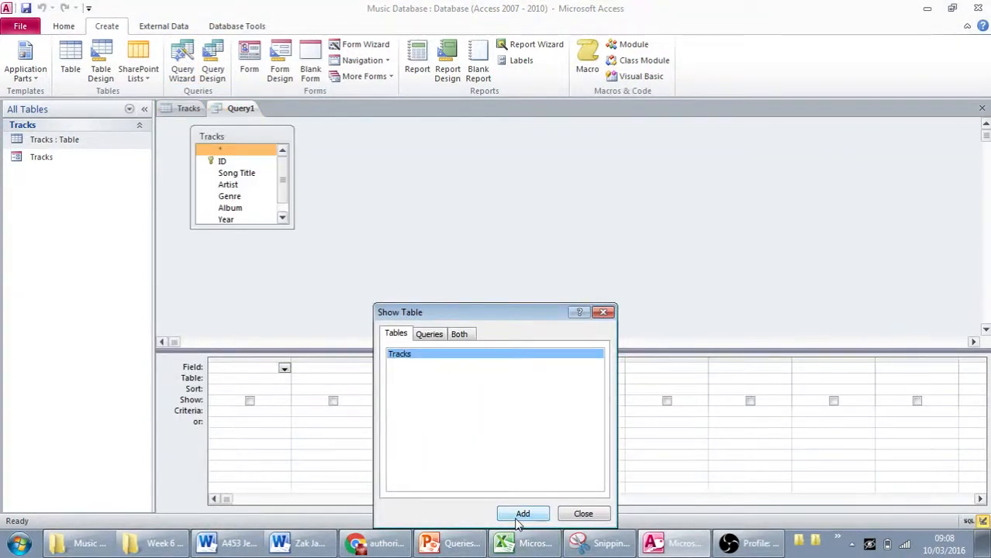
{"action": "left_click", "coordinate": [603, 312]}
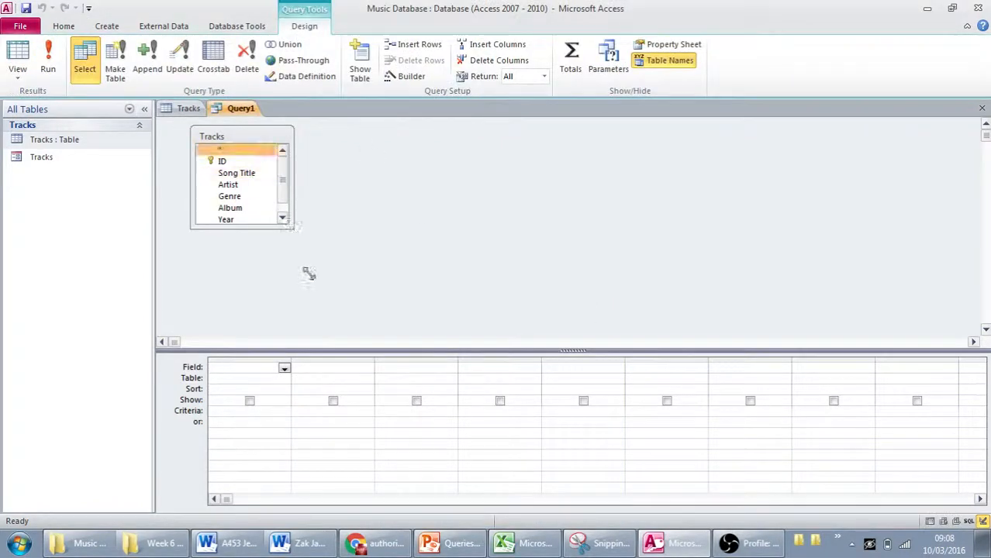
{"action": "left_click_drag", "start_coordinate": [308, 273], "coordinate": [342, 315]}
Step: Add the ID and Song Title fields to the query grid, removing the duplicate ID column
{"action": "left_click", "coordinate": [249, 166]}
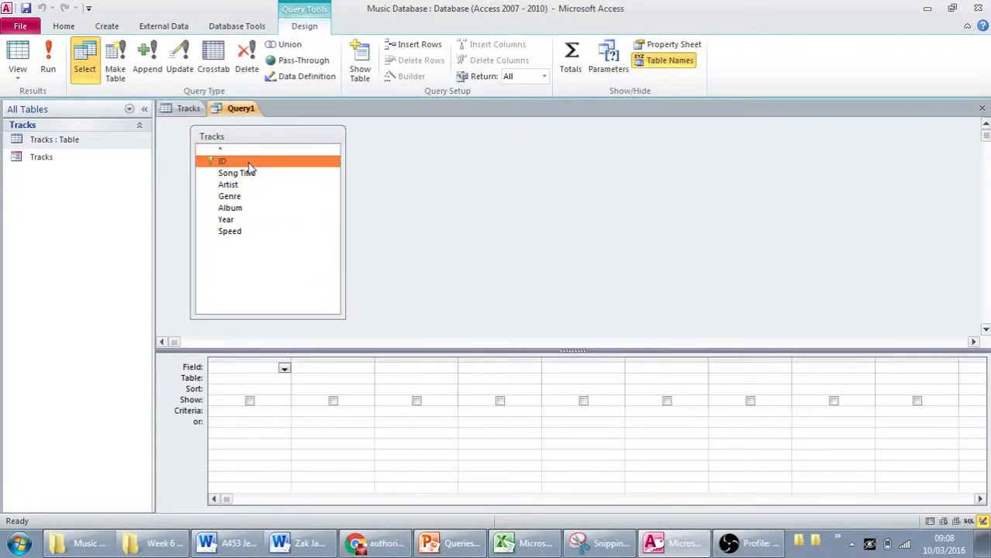
{"action": "double_click", "coordinate": [249, 163]}
{"action": "double_click", "coordinate": [251, 164]}
{"action": "double_click", "coordinate": [256, 174]}
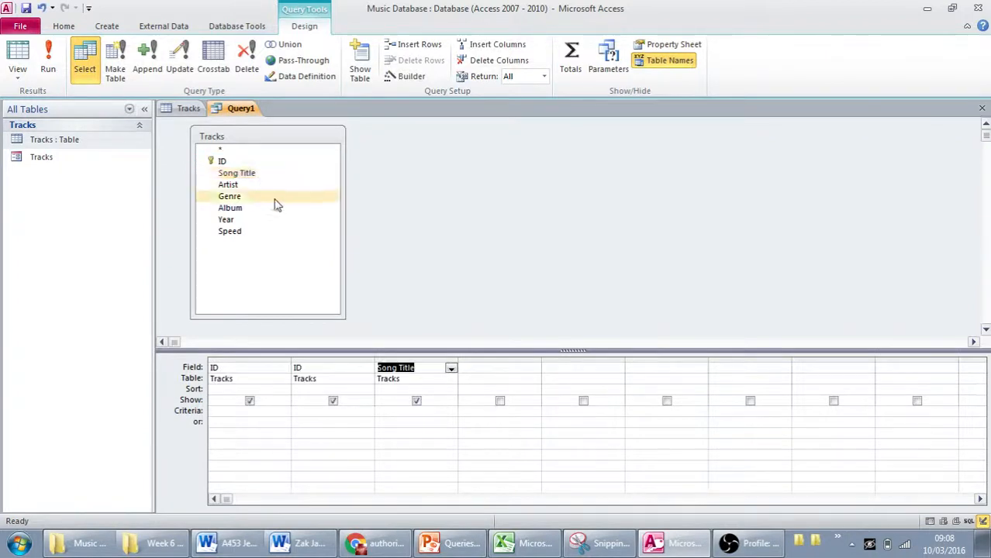
{"action": "left_click", "coordinate": [329, 359]}
{"action": "right_click", "coordinate": [329, 359]}
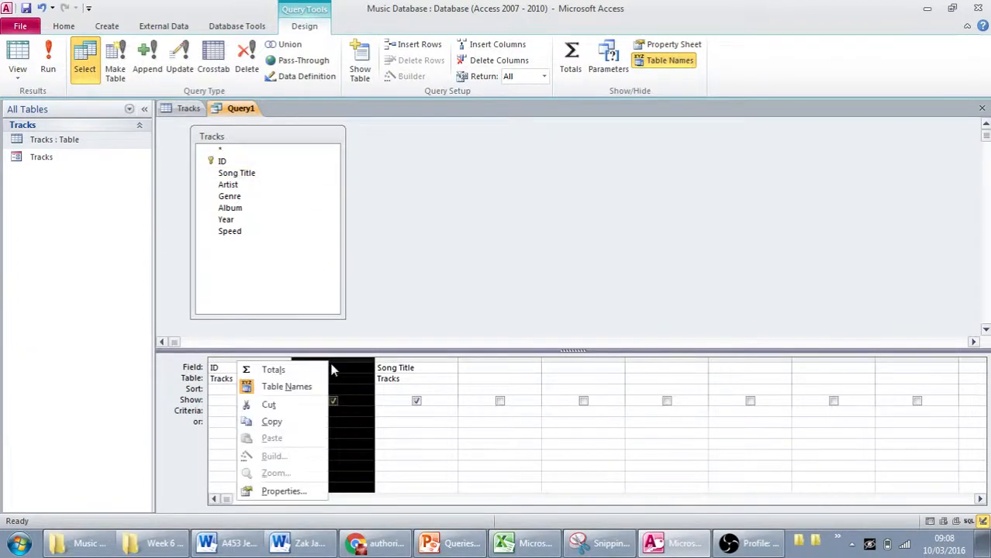
{"action": "left_click", "coordinate": [289, 404]}
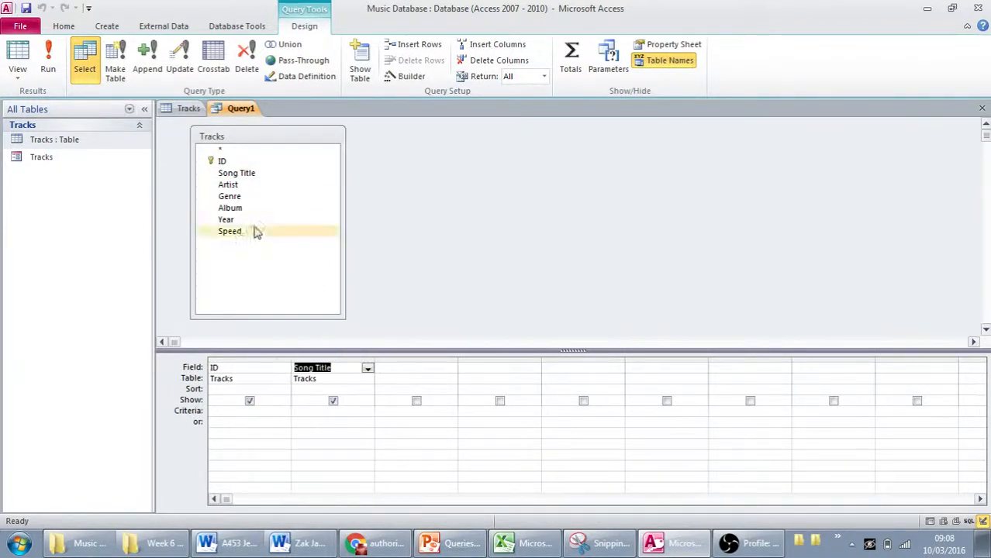
Step: Add the Artist, Genre, Album, Year and Speed fields to the query, preview its records and return to the design
{"action": "double_click", "coordinate": [243, 191]}
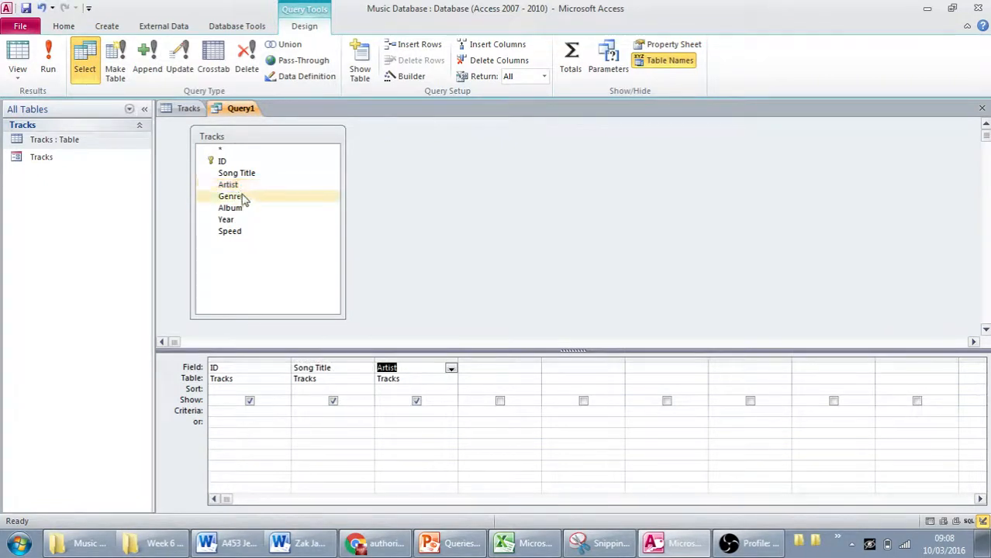
{"action": "double_click", "coordinate": [244, 199]}
{"action": "double_click", "coordinate": [244, 207]}
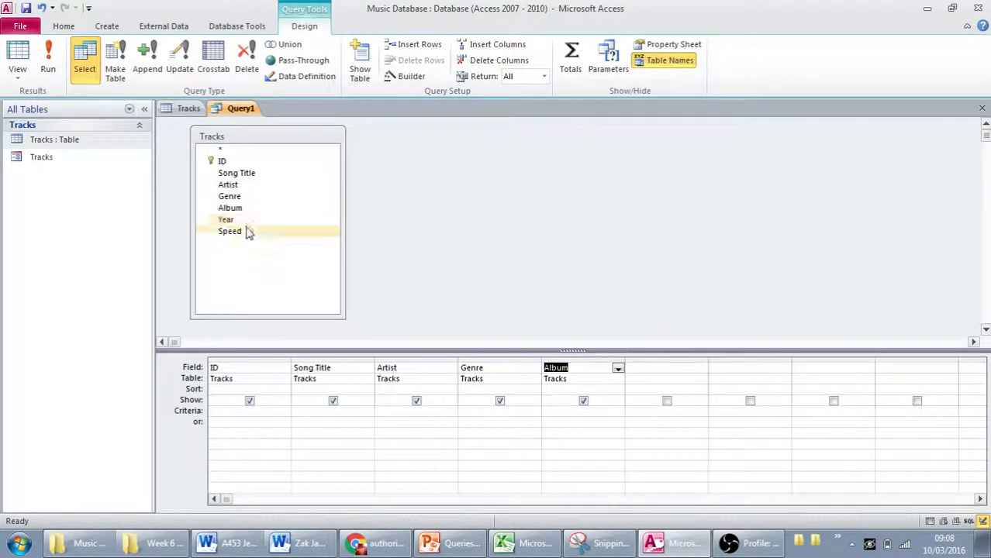
{"action": "double_click", "coordinate": [243, 220]}
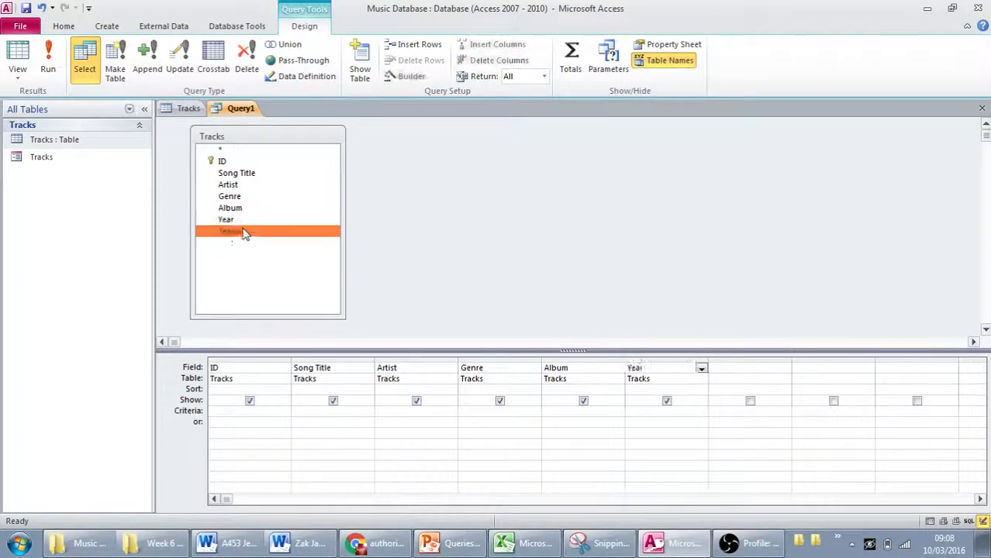
{"action": "double_click", "coordinate": [243, 231]}
{"action": "left_click", "coordinate": [19, 56]}
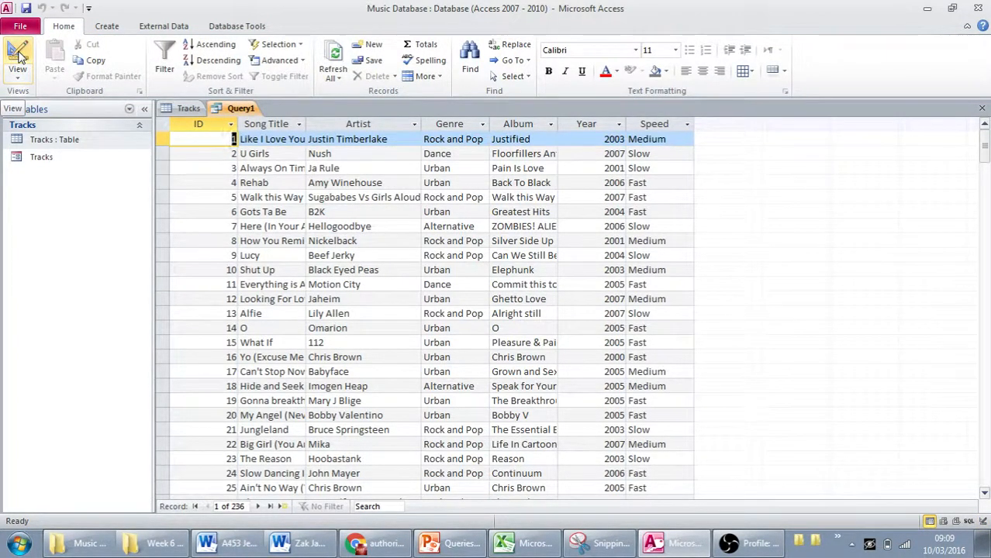
{"action": "left_click", "coordinate": [19, 56]}
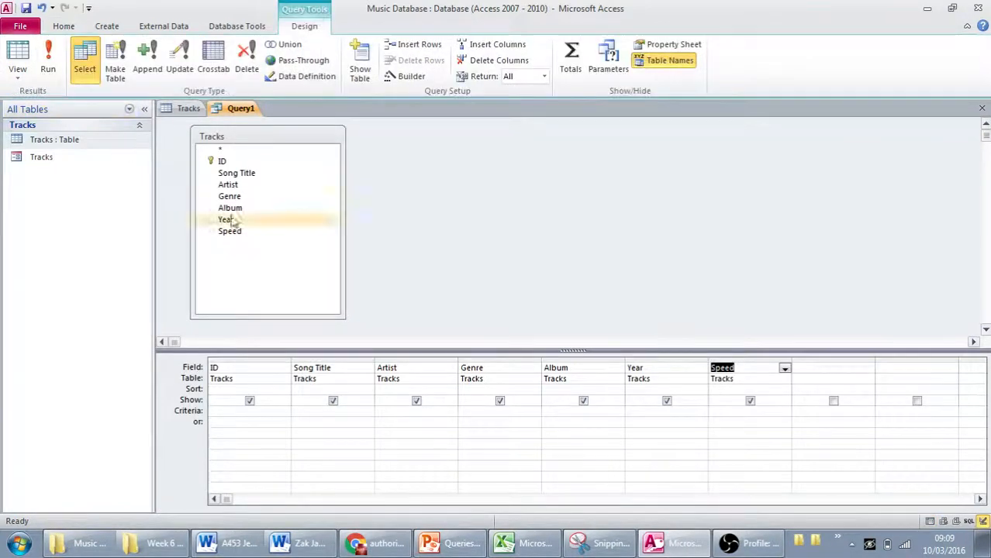
Step: Set the Speed criterion to Slow, show the query results and look through them
{"action": "left_click", "coordinate": [649, 411]}
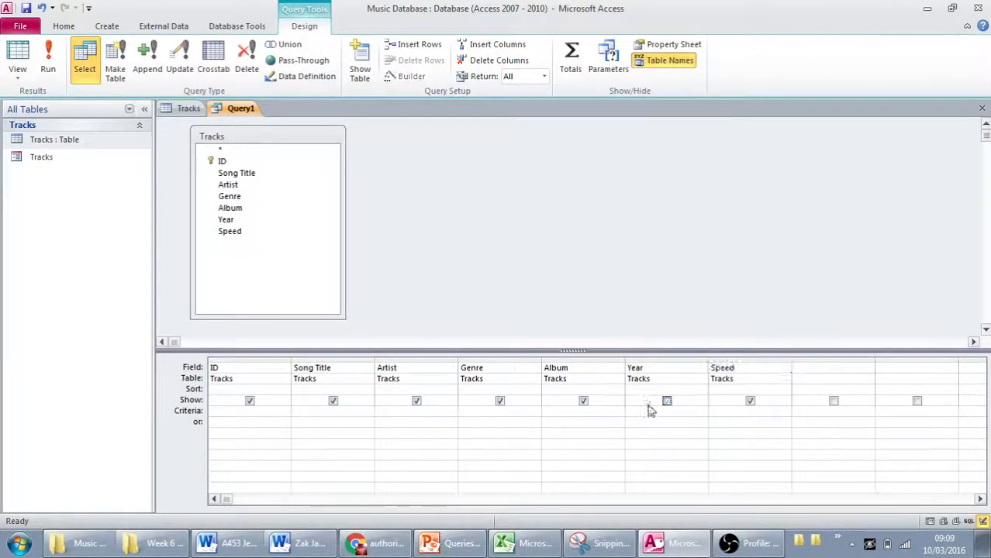
{"action": "left_click", "coordinate": [732, 414]}
{"action": "type", "text": "Slow"}
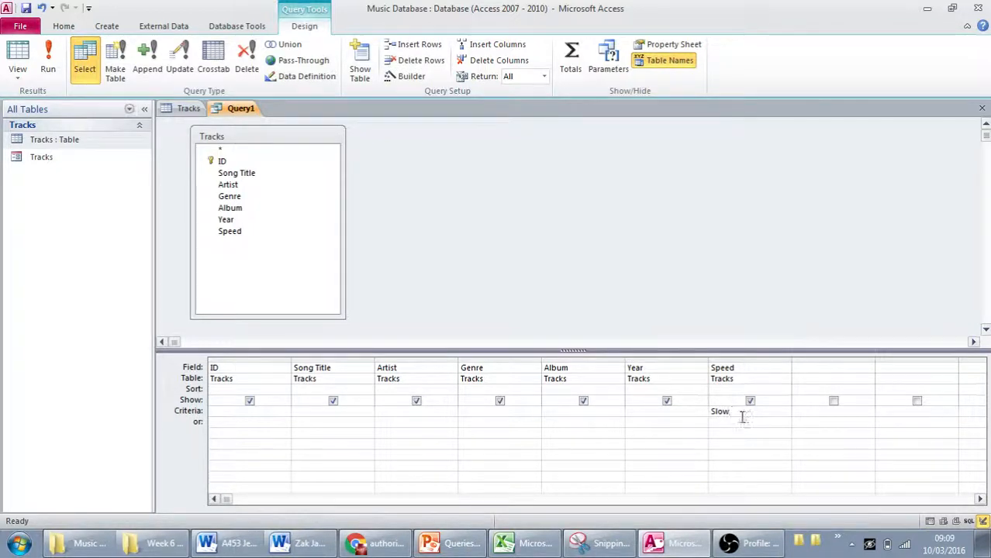
{"action": "left_click", "coordinate": [712, 442]}
{"action": "left_click", "coordinate": [17, 51]}
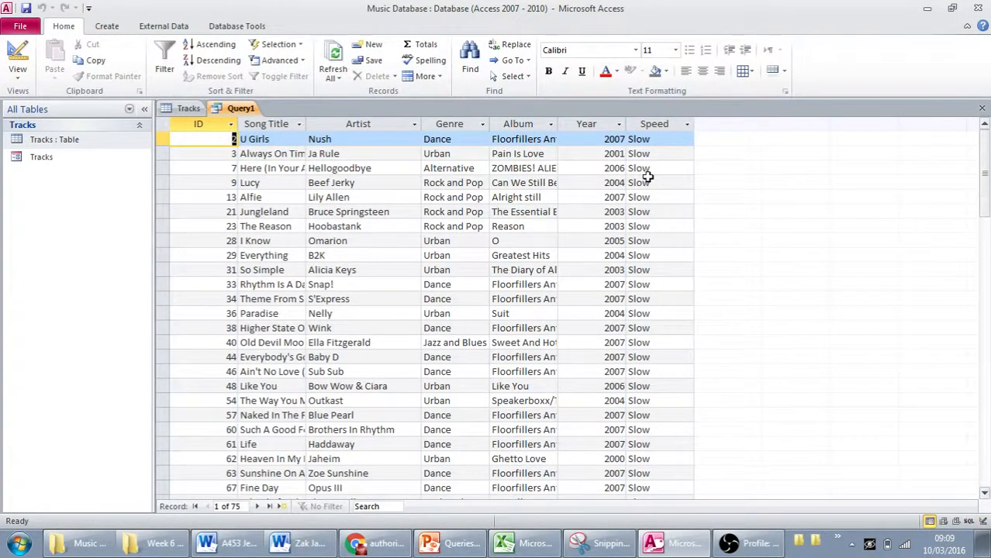
{"action": "scroll", "coordinate": [636, 184], "scroll_direction": "down", "scroll_amount": 20}
{"action": "scroll", "coordinate": [637, 186], "scroll_direction": "up", "scroll_amount": 5}
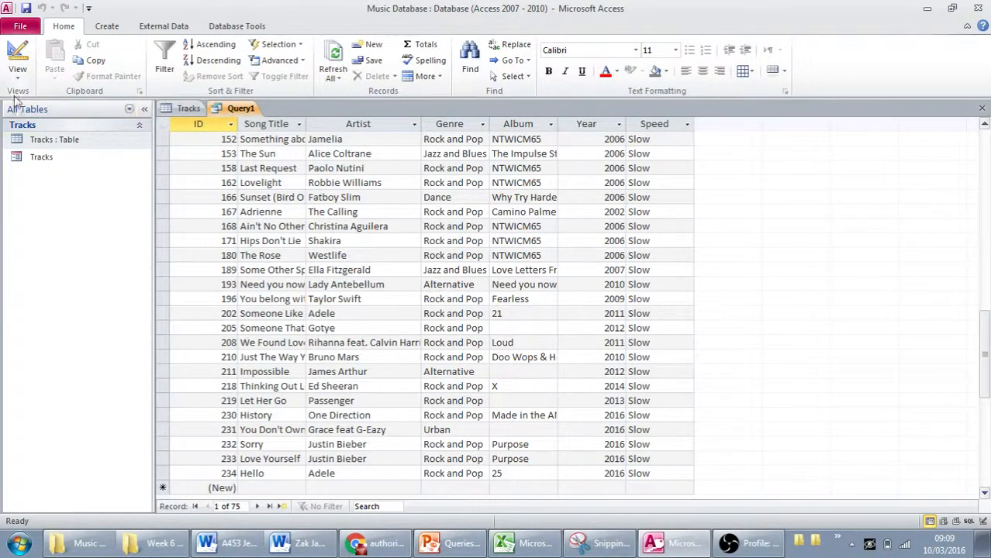
Step: Add the criterion Alternative for Genre alongside the Speed criterion and run the query
{"action": "left_click", "coordinate": [17, 56]}
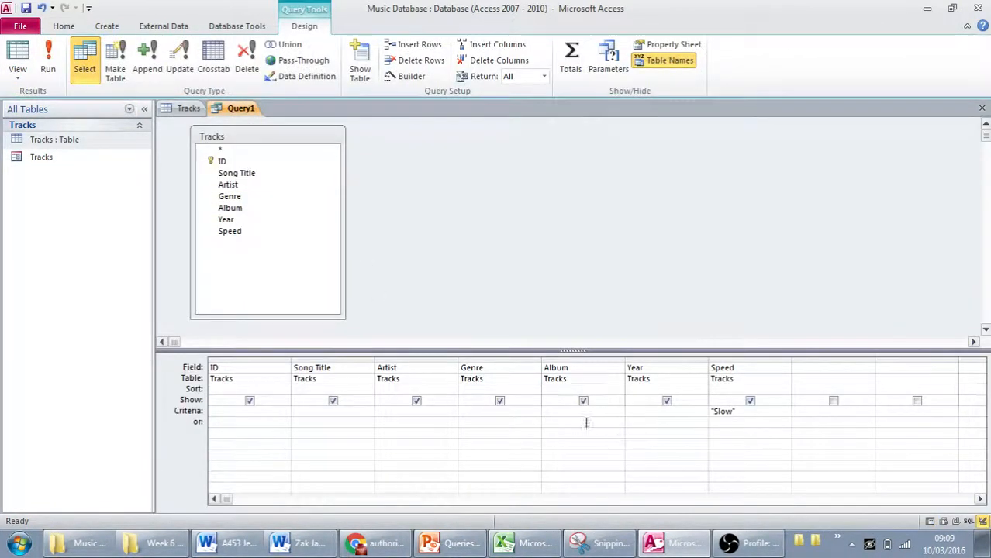
{"action": "double_click", "coordinate": [707, 411]}
{"action": "left_click", "coordinate": [500, 417]}
{"action": "type", "text": "Alternative"}
{"action": "key", "text": "Return"}
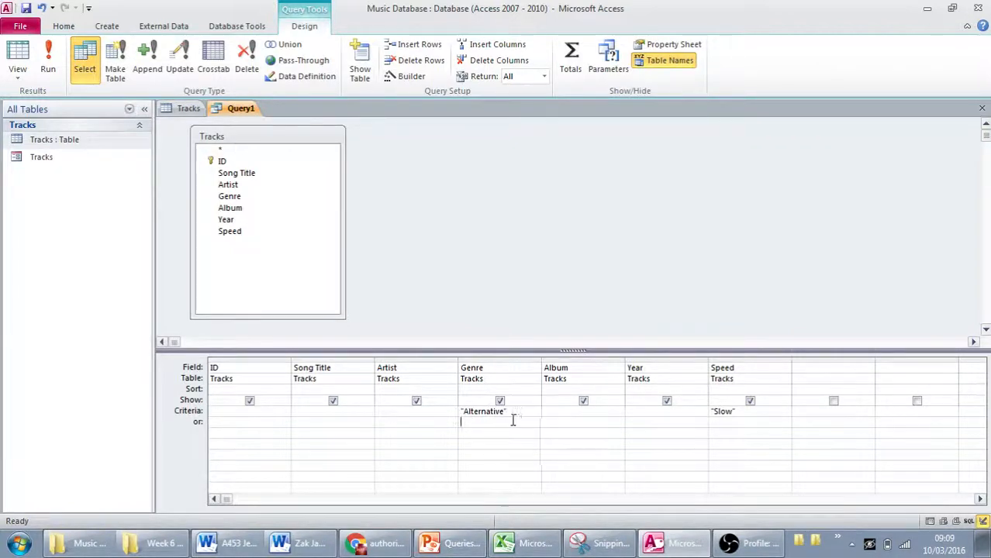
{"action": "left_click", "coordinate": [48, 68]}
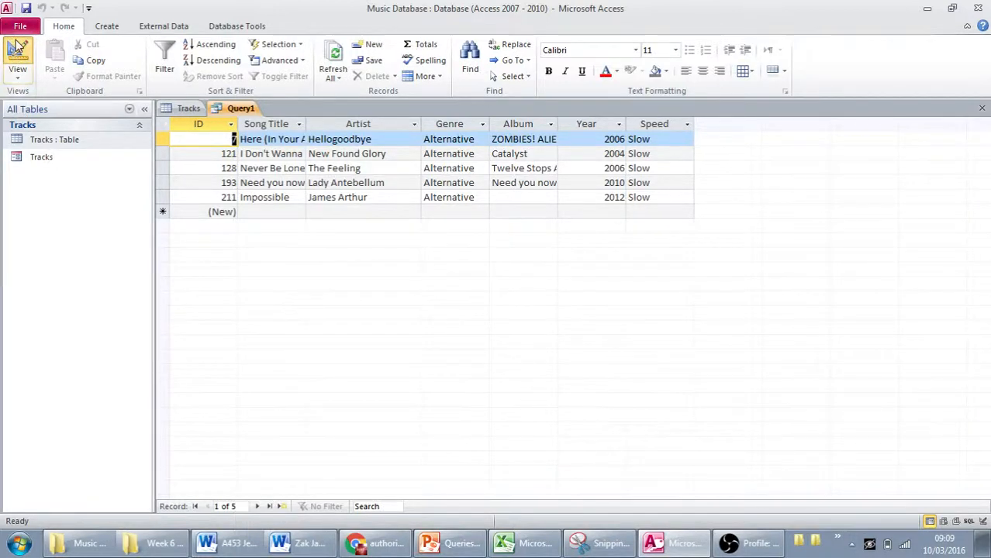
Step: Return to the query design and clear both the Genre and Speed criteria
{"action": "left_click", "coordinate": [17, 50]}
{"action": "left_click_drag", "start_coordinate": [513, 411], "coordinate": [459, 412]}
{"action": "key", "text": "Delete"}
{"action": "left_click_drag", "start_coordinate": [760, 411], "coordinate": [687, 413]}
{"action": "key", "text": "Delete"}
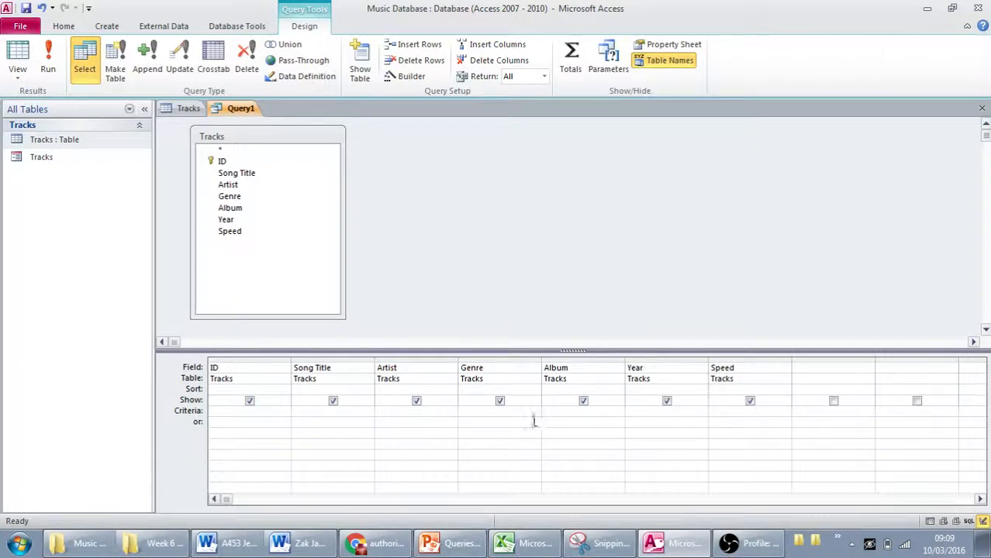
Step: Set the Genre criterion to Urban and the Year criterion to >2011, and show the query results
{"action": "left_click", "coordinate": [513, 413]}
{"action": "type", "text": "Urban"}
{"action": "left_click", "coordinate": [632, 411]}
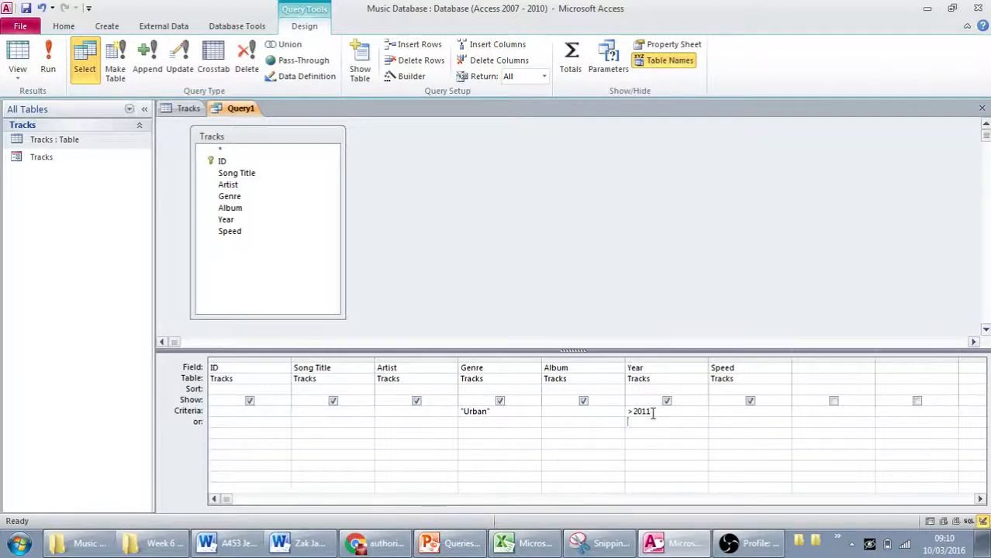
{"action": "left_click", "coordinate": [21, 56]}
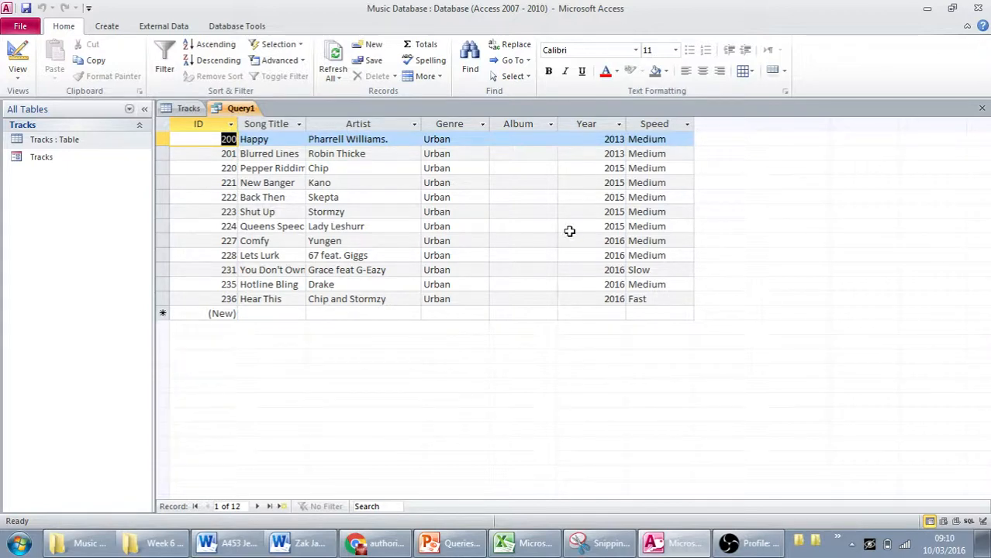
Step: Change the Year criterion to >=2011 in the query design and show the results again
{"action": "left_click", "coordinate": [26, 50]}
{"action": "left_click", "coordinate": [631, 411]}
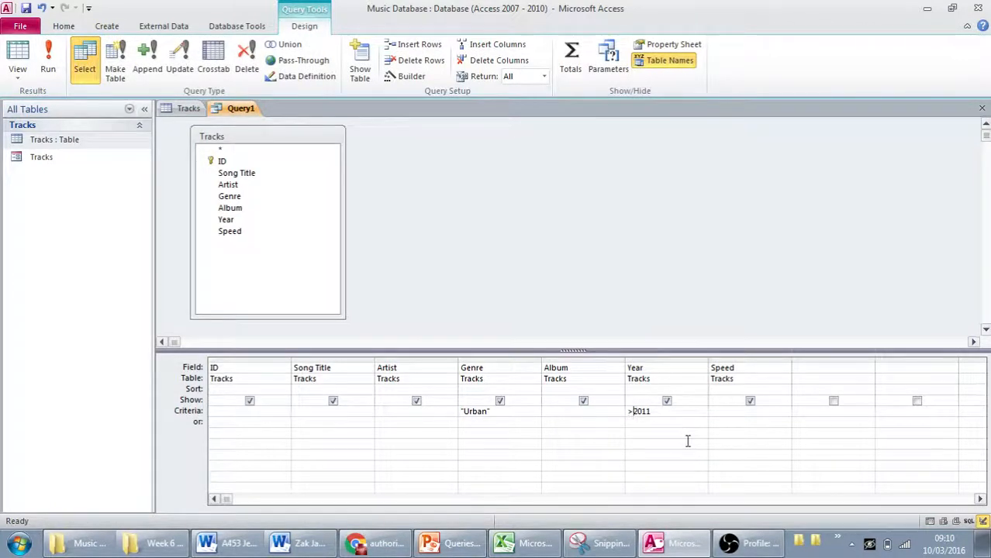
{"action": "type", "text": "="}
{"action": "left_click", "coordinate": [21, 49]}
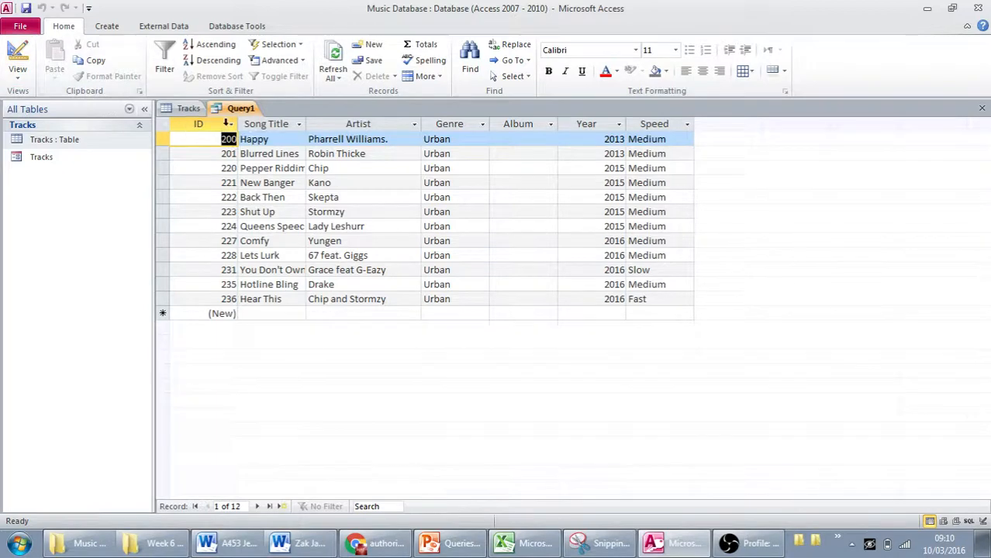
Step: Switch to the Tracks table and examine its records for the values in the artist and album fields
{"action": "left_click", "coordinate": [188, 109]}
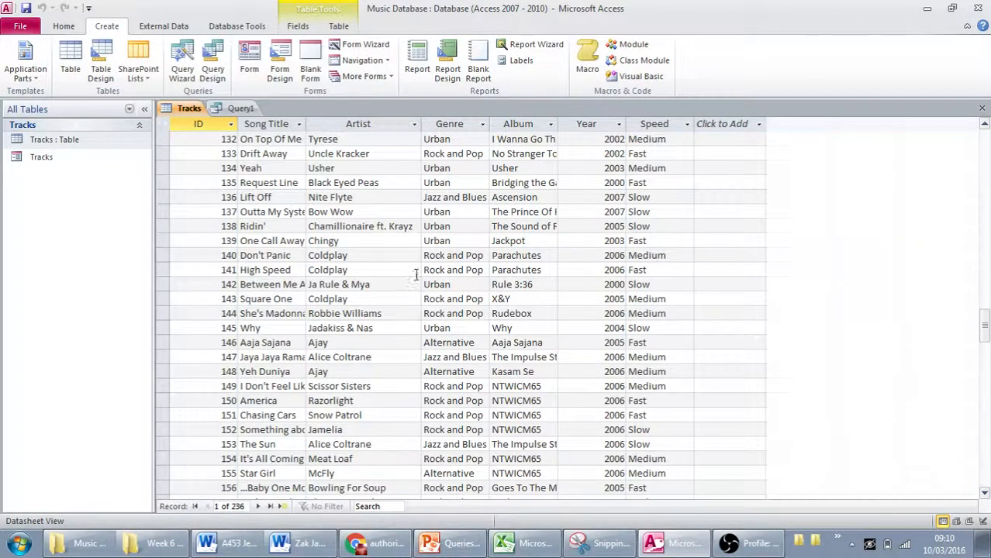
{"action": "scroll", "coordinate": [416, 274], "scroll_direction": "down", "scroll_amount": 1}
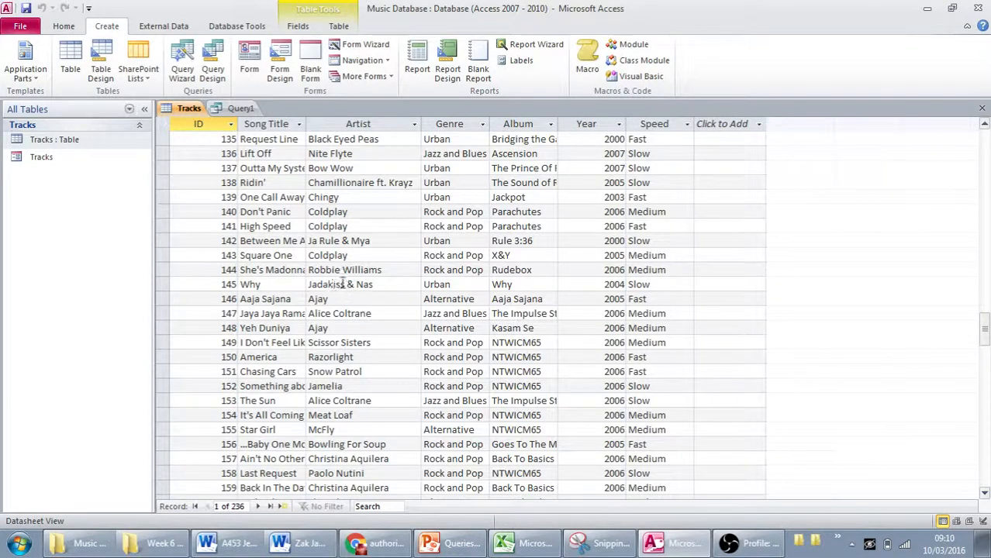
{"action": "scroll", "coordinate": [400, 288], "scroll_direction": "down", "scroll_amount": 3}
{"action": "scroll", "coordinate": [418, 299], "scroll_direction": "down", "scroll_amount": 3}
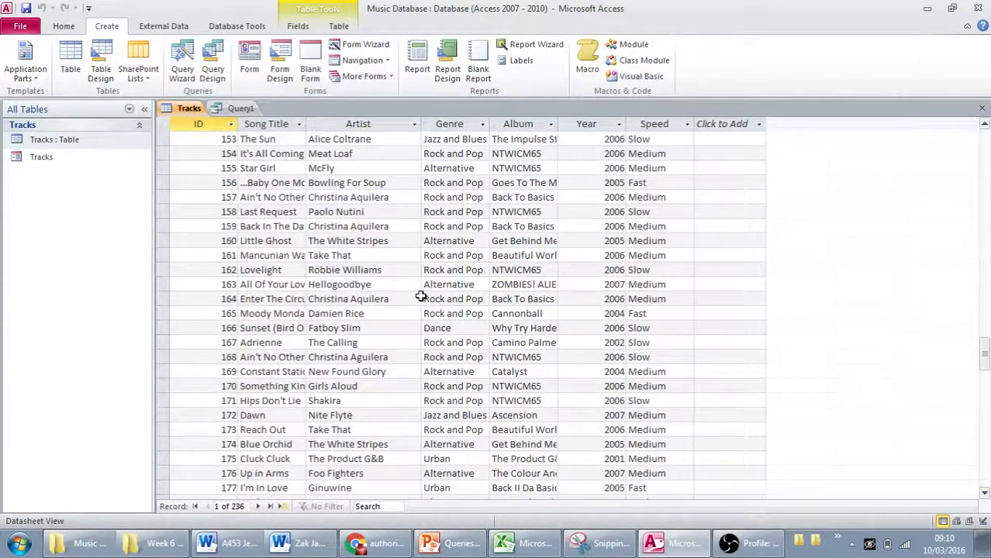
{"action": "scroll", "coordinate": [419, 296], "scroll_direction": "down", "scroll_amount": 1}
{"action": "scroll", "coordinate": [419, 296], "scroll_direction": "down", "scroll_amount": 1}
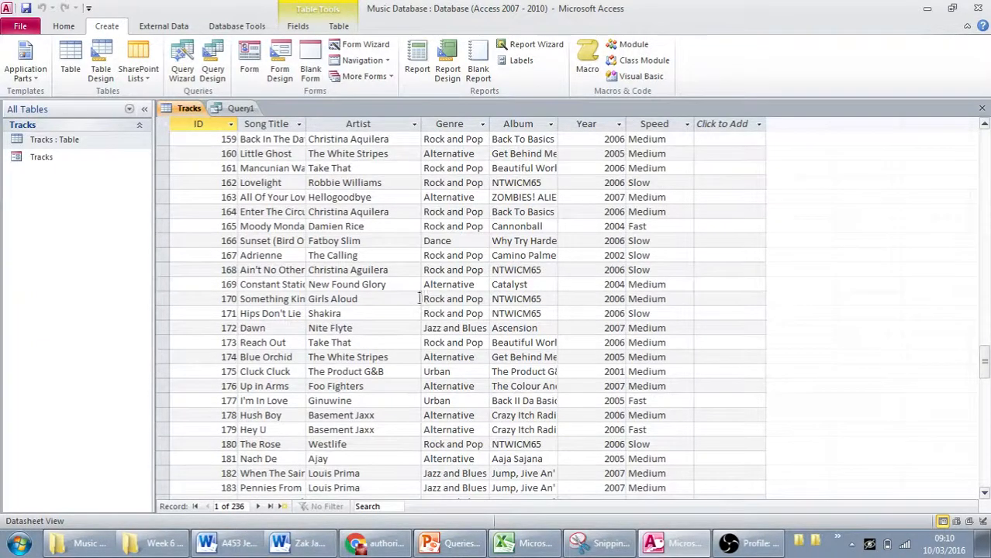
Step: Read further down the Tracks table, through the records around IDs 183 to 213, checking the artist entries
{"action": "scroll", "coordinate": [419, 298], "scroll_direction": "down", "scroll_amount": 3}
{"action": "scroll", "coordinate": [417, 297], "scroll_direction": "down", "scroll_amount": 5}
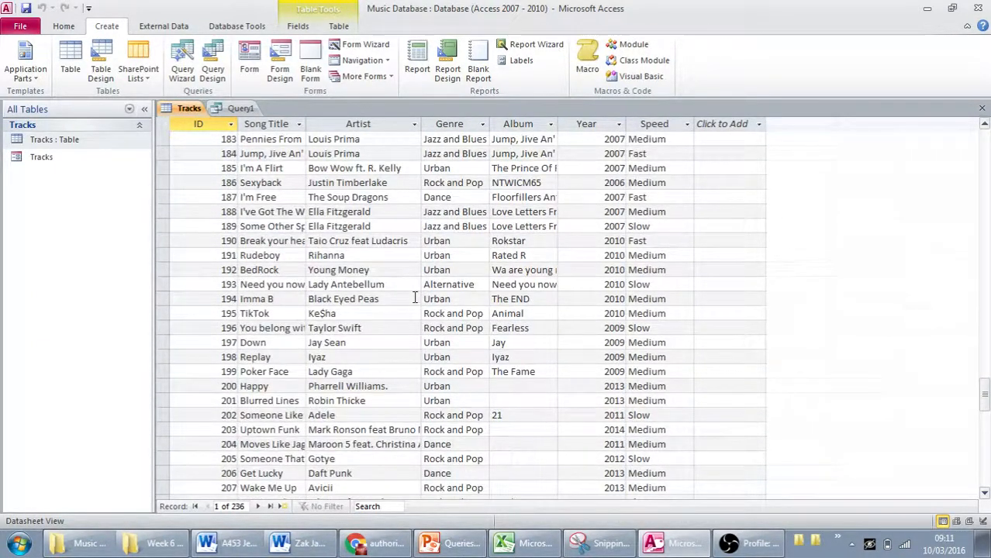
{"action": "scroll", "coordinate": [414, 298], "scroll_direction": "down", "scroll_amount": 1}
{"action": "scroll", "coordinate": [415, 298], "scroll_direction": "down", "scroll_amount": 1}
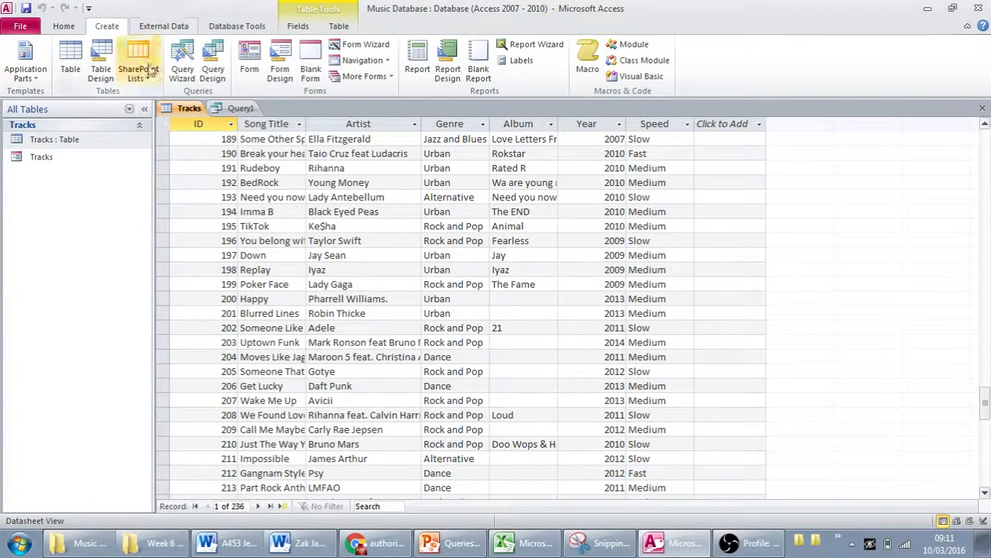
Step: Return to the design of Query1 and clear both the Genre and Year criteria
{"action": "left_click", "coordinate": [245, 110]}
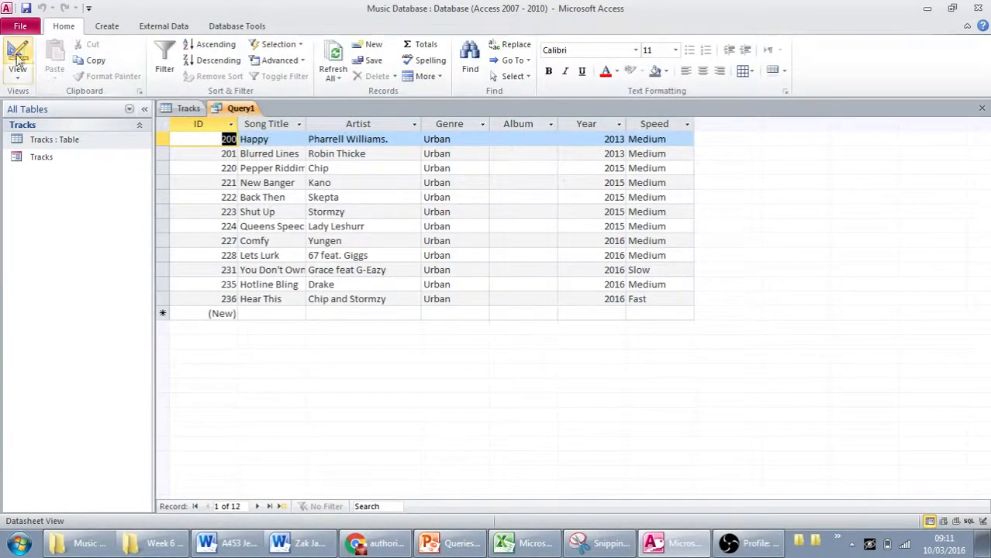
{"action": "left_click", "coordinate": [17, 56]}
{"action": "left_click_drag", "start_coordinate": [513, 413], "coordinate": [389, 413]}
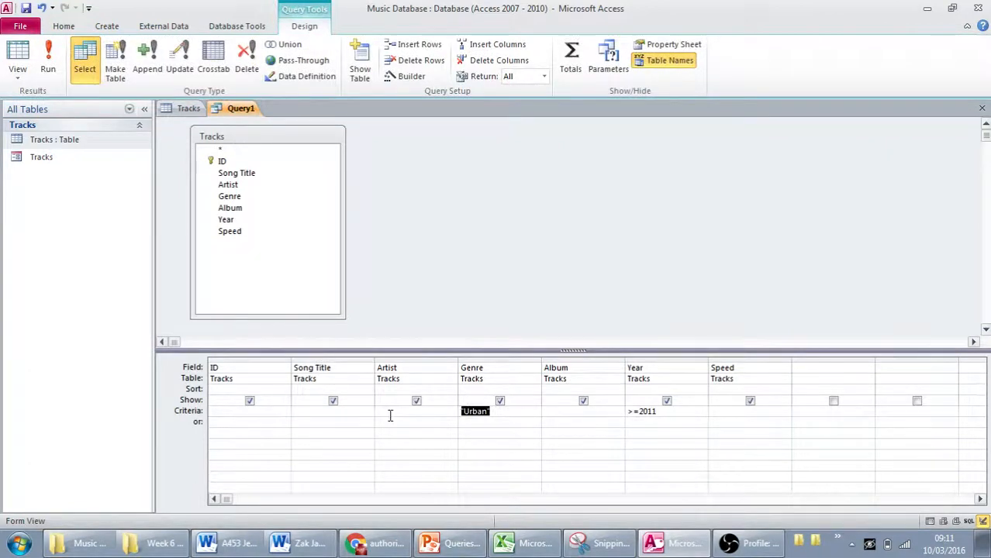
{"action": "key", "text": "Delete"}
{"action": "left_click_drag", "start_coordinate": [678, 411], "coordinate": [625, 412]}
{"action": "key", "text": "Delete"}
Step: Set the Artist criterion to the wildcard *Bruno Mars* and show the query results
{"action": "left_click", "coordinate": [431, 442]}
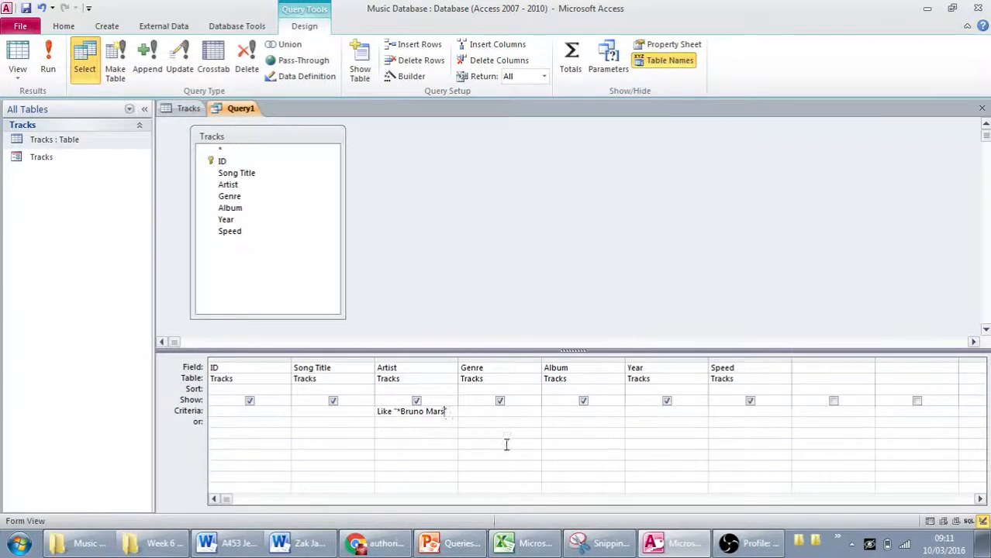
{"action": "type", "text": "*"}
{"action": "left_click", "coordinate": [440, 424]}
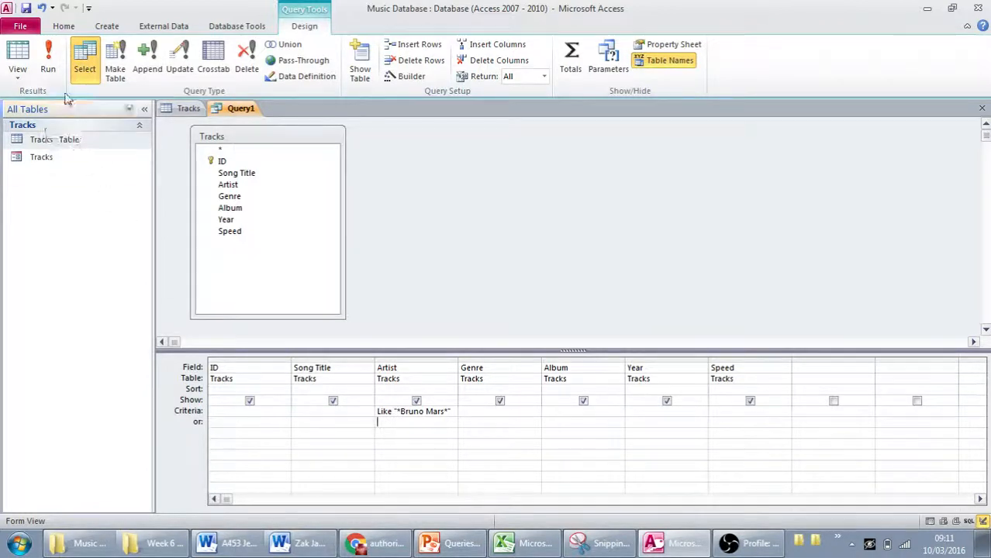
{"action": "left_click", "coordinate": [17, 54]}
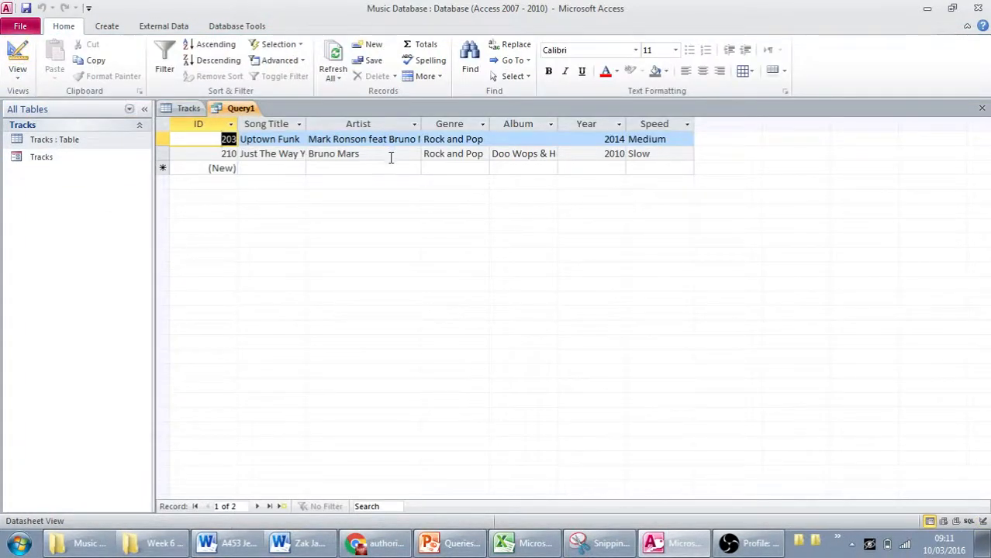
{"action": "left_click", "coordinate": [391, 155]}
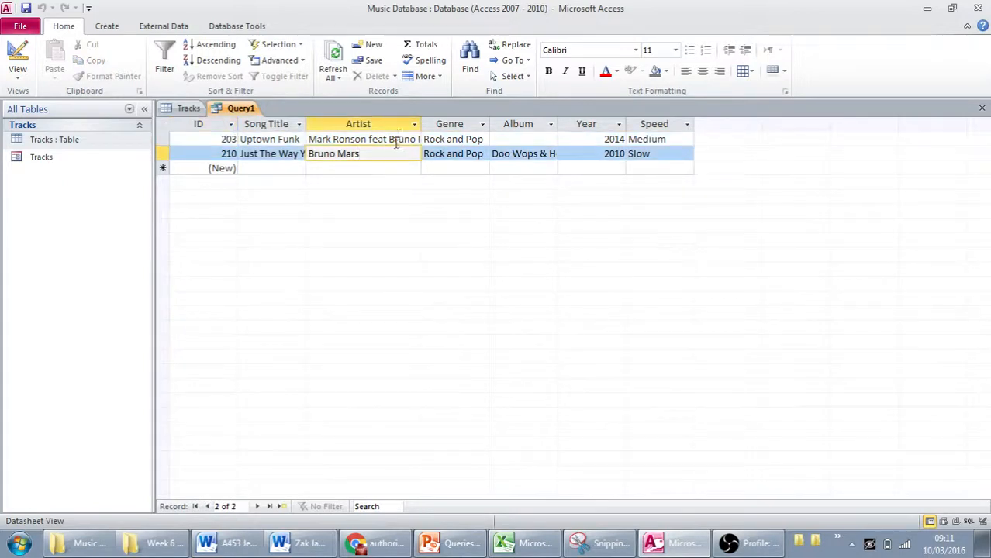
Step: Return to the query design and add *Lady Leshurr* and *Nas* as alternative (or) criteria for the Artist field
{"action": "left_click", "coordinate": [16, 51]}
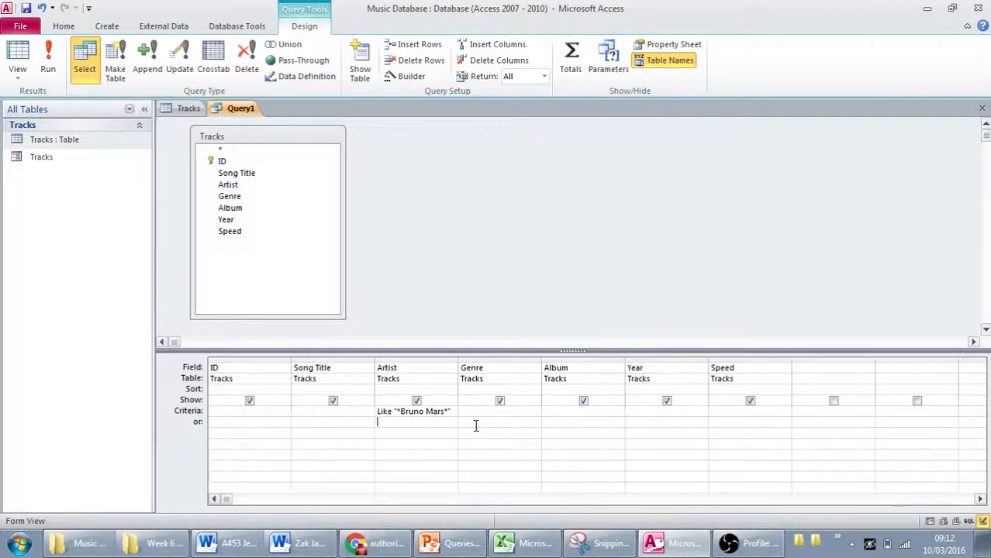
{"action": "type", "text": "*Lady Leshurr*"}
{"action": "key", "text": "Down"}
{"action": "type", "text": "*NAS"}
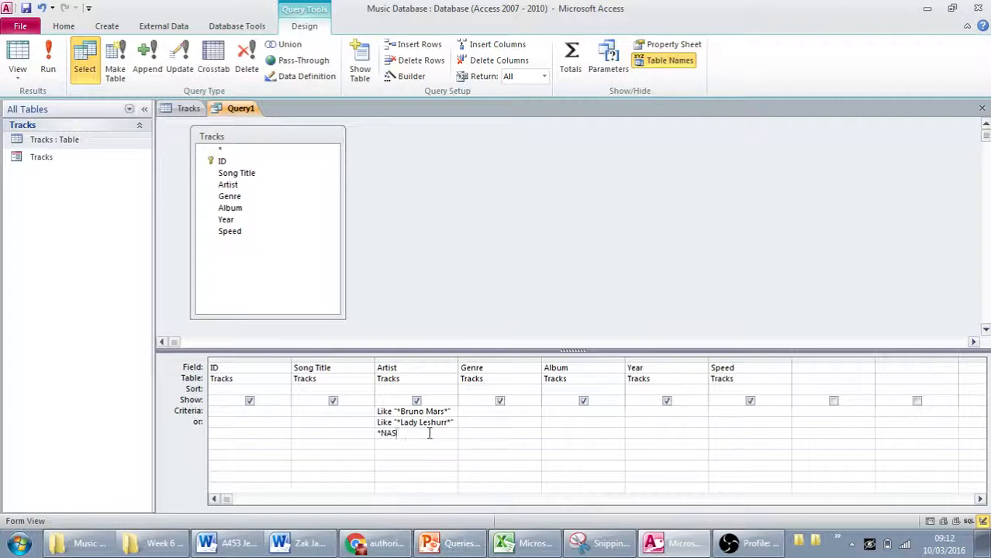
{"action": "key", "text": "BackSpace"}
{"action": "key", "text": "BackSpace"}
{"action": "type", "text": "as*"}
Step: Add *Giggs* as a further alternative Artist criterion and show the query results
{"action": "key", "text": "Down"}
{"action": "type", "text": "*Giggs*"}
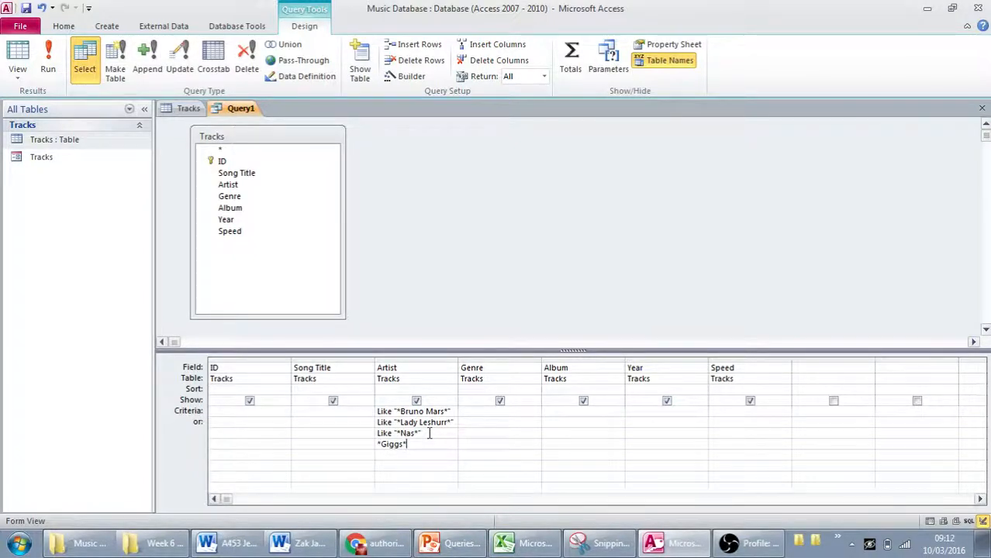
{"action": "left_click", "coordinate": [376, 464]}
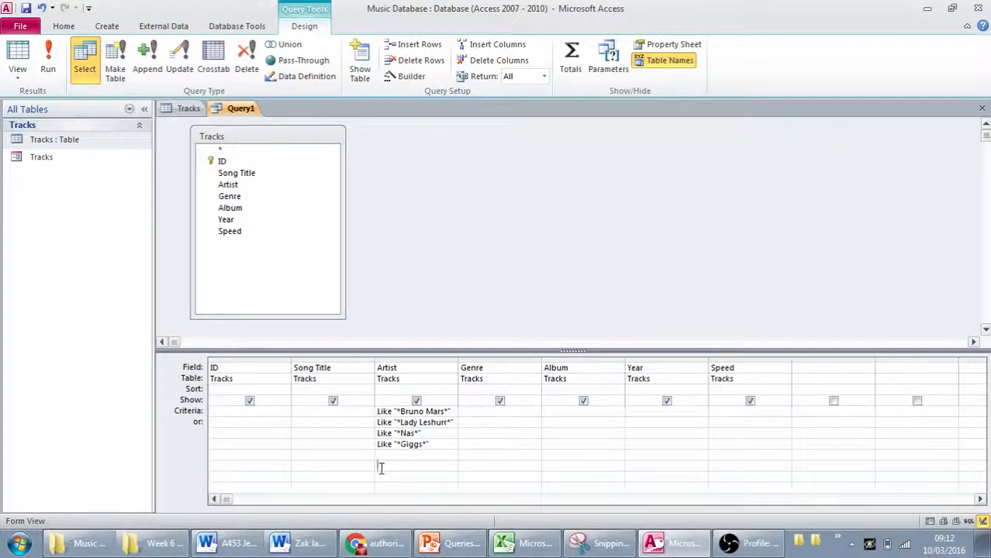
{"action": "left_click", "coordinate": [12, 49]}
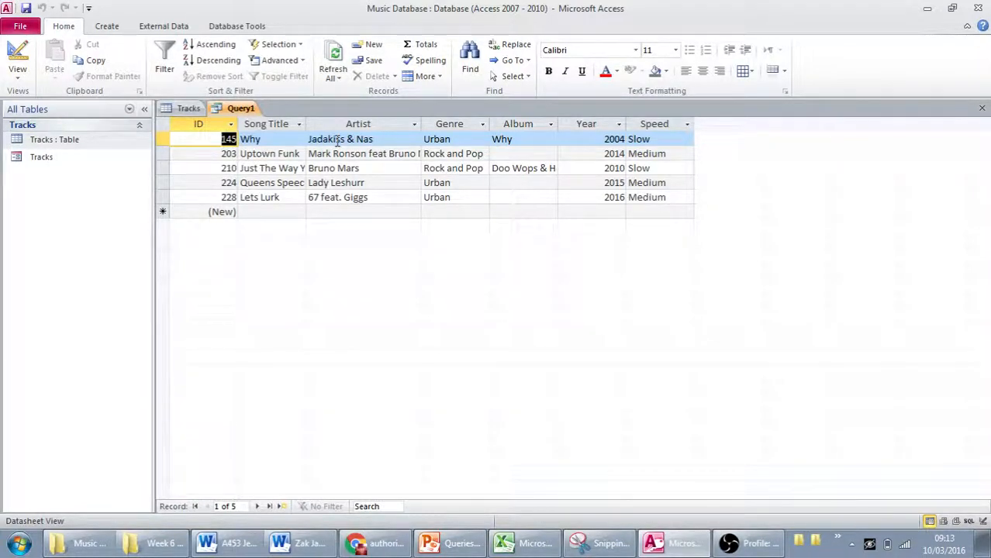
Step: Switch the query from its results back to the design view
{"action": "left_click", "coordinate": [19, 74]}
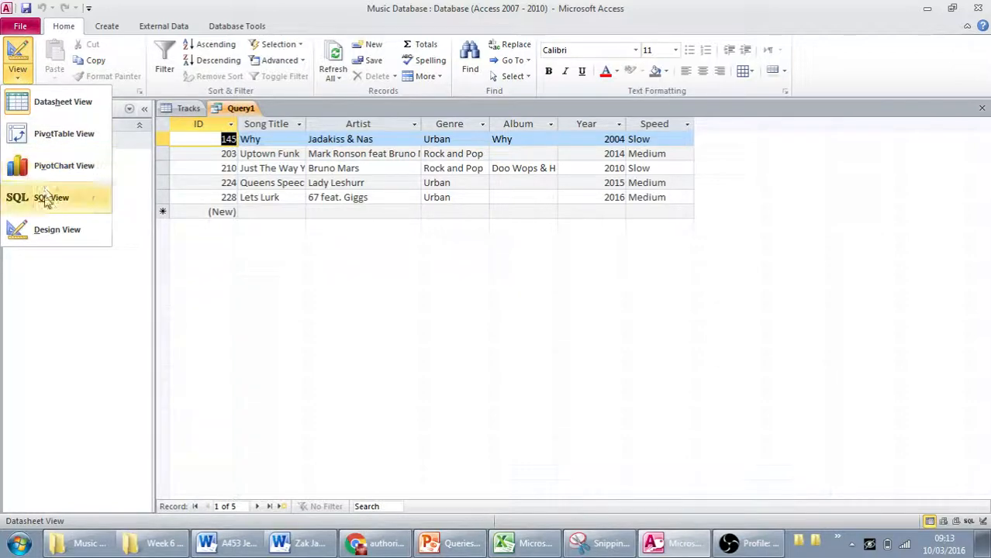
{"action": "left_click", "coordinate": [55, 227]}
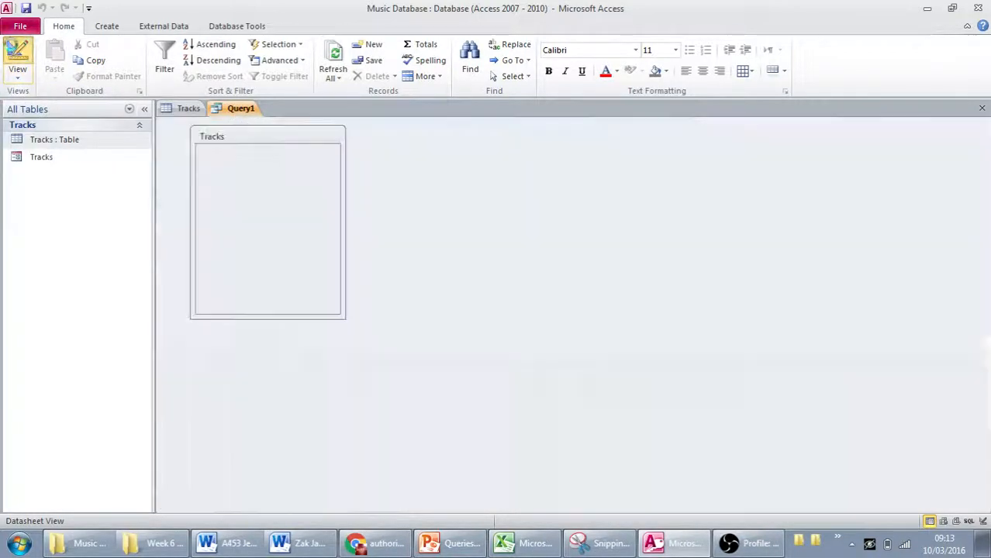